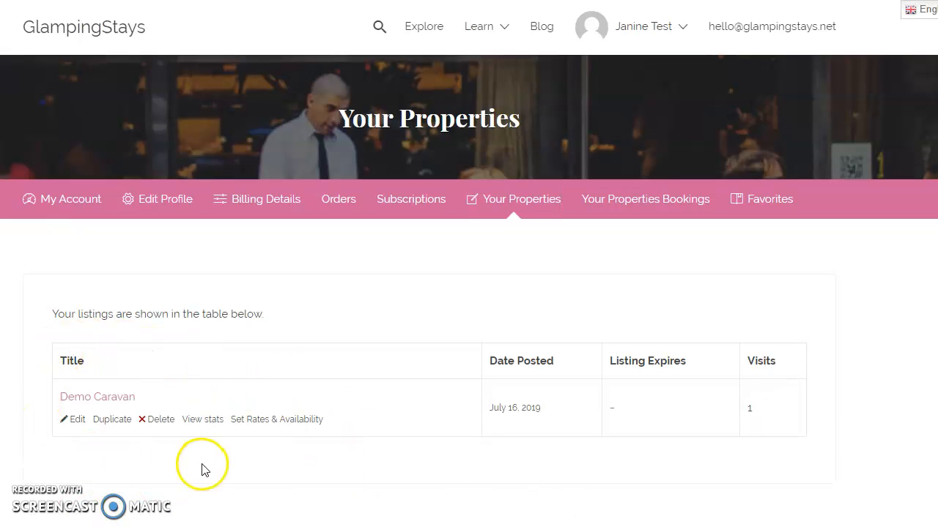
Open the rates and availability settings of the Demo Caravan listing and review the general options, including minimum and maximum duration
left_click(269, 423)
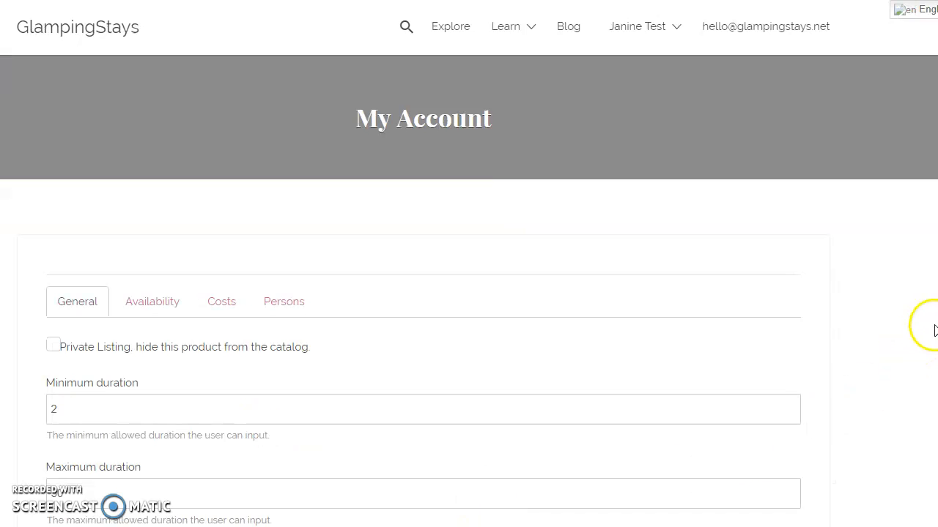
scroll(469, 264, "down", 3)
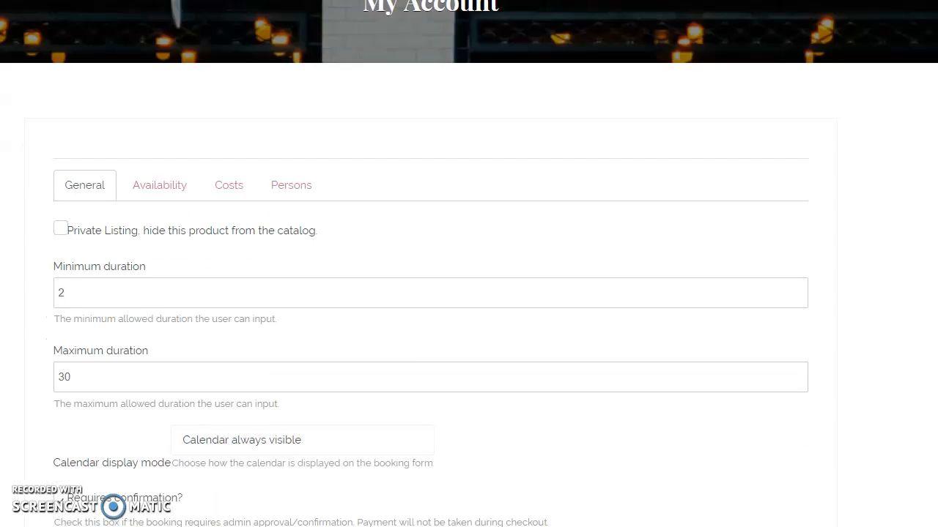
scroll(815, 225, "down", 2)
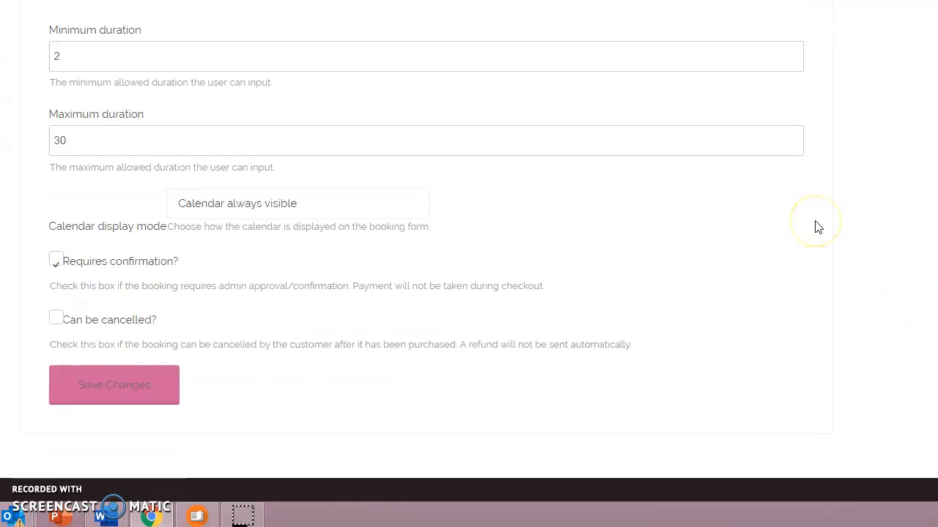
scroll(816, 226, "up", 1)
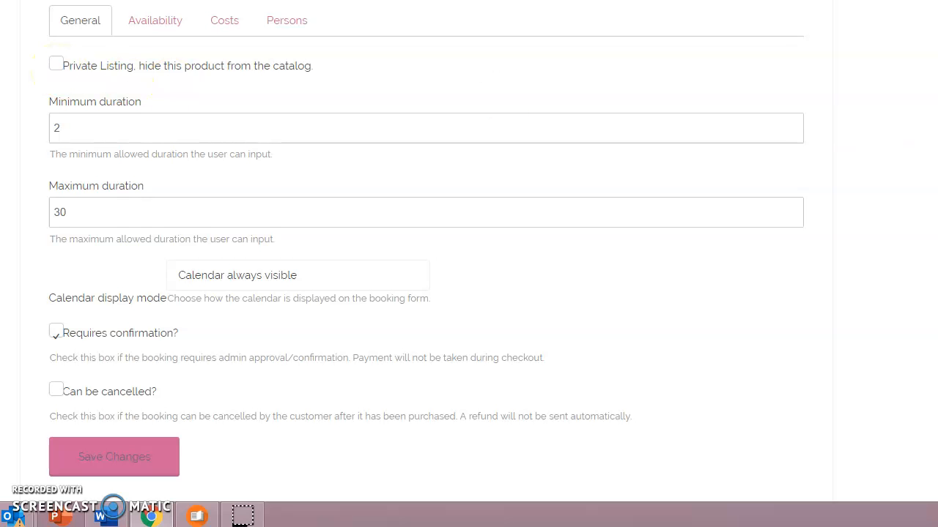
scroll(427, 238, "down", 1)
scroll(426, 239, "down", 1)
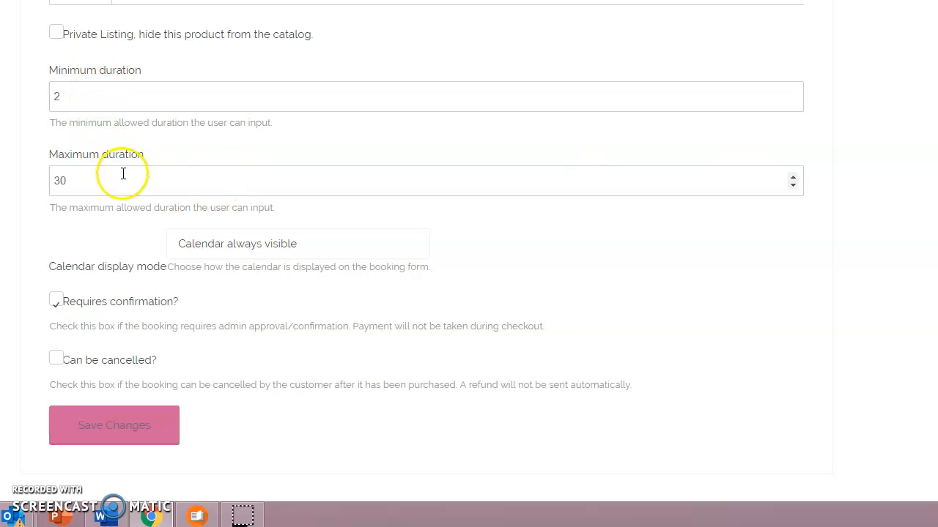
left_click(83, 94)
left_click(107, 179)
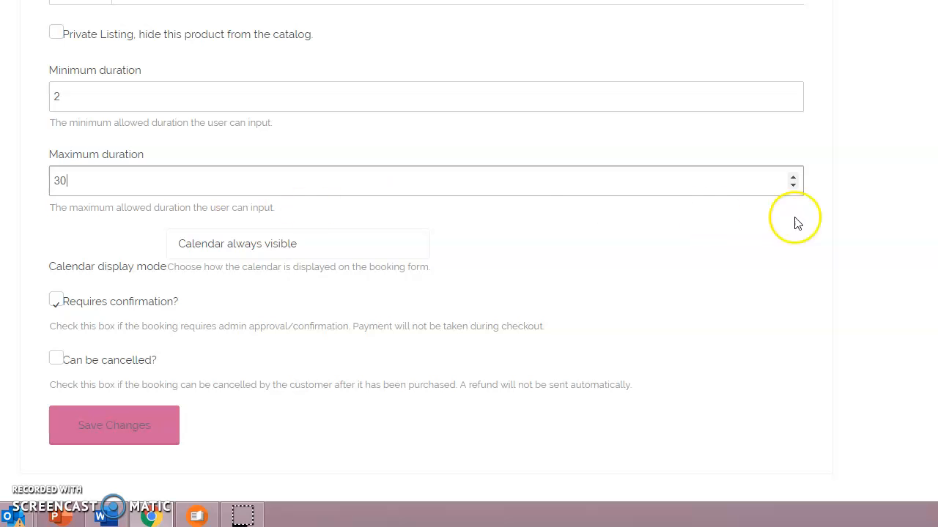
Set the calendar display mode to Calendar always visible and have bookings require confirmation
scroll(425, 257, "down", 2)
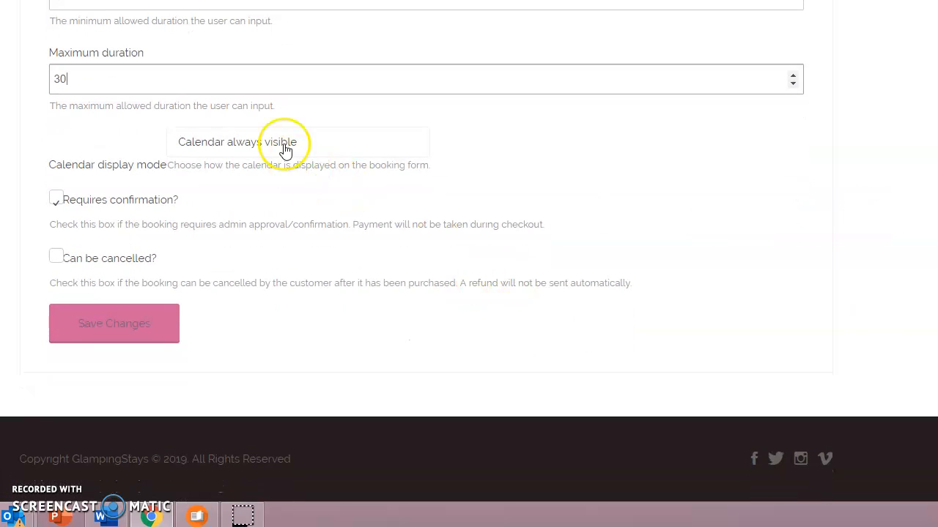
left_click(329, 158)
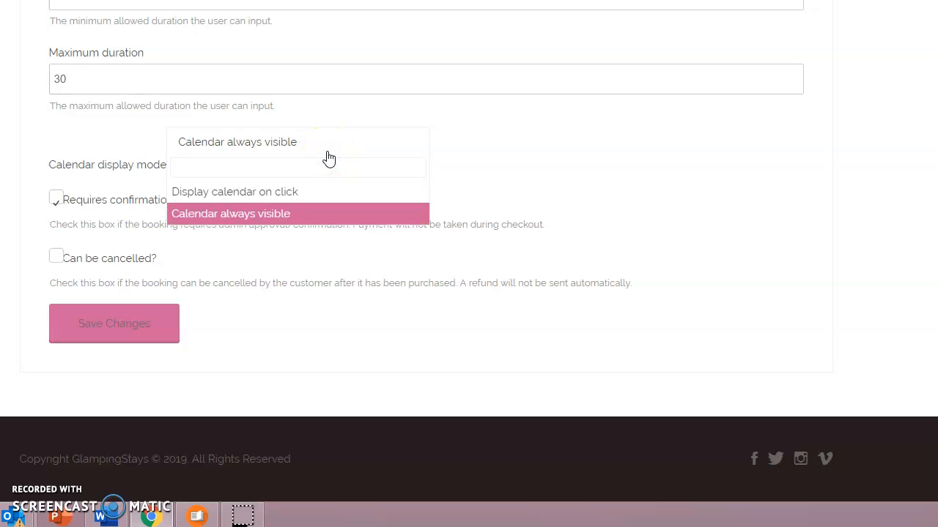
left_click(310, 220)
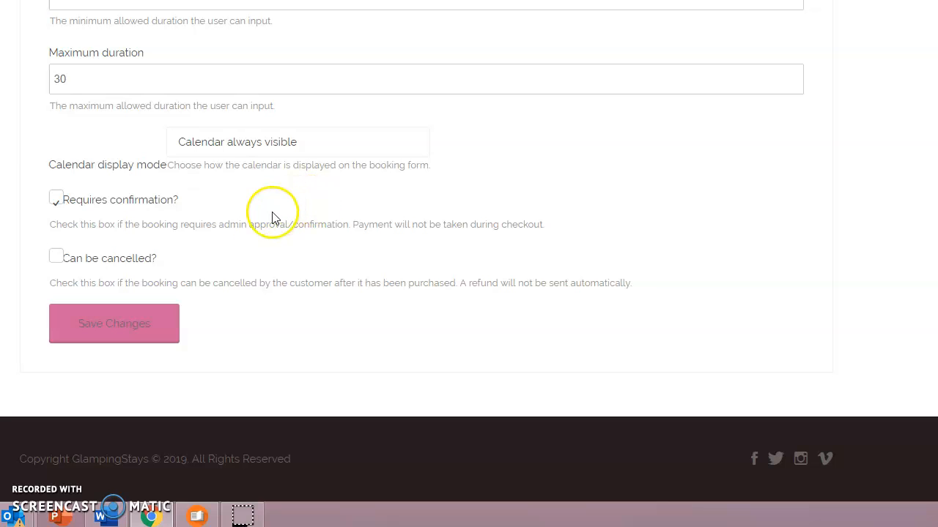
left_click(57, 204)
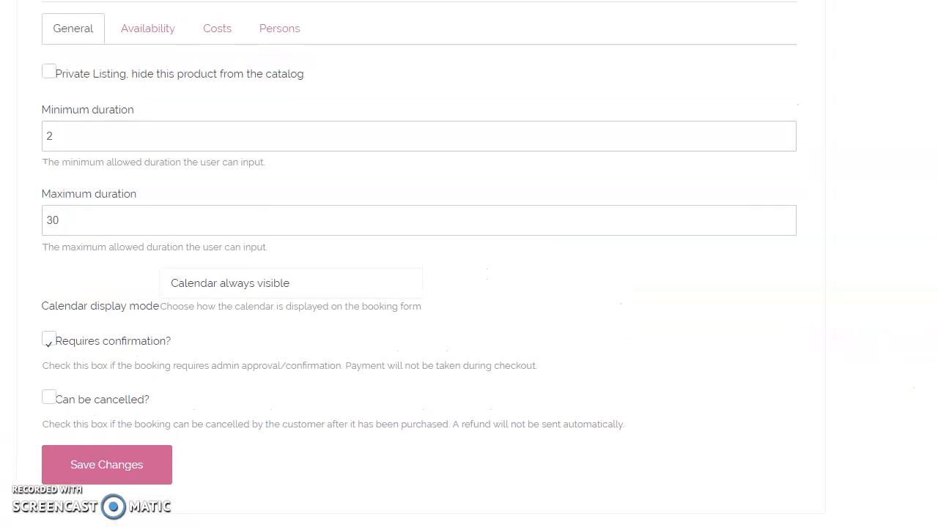
Open the availability settings and view the weekday choices for restricting start days, leaving the restriction off
left_click(140, 34)
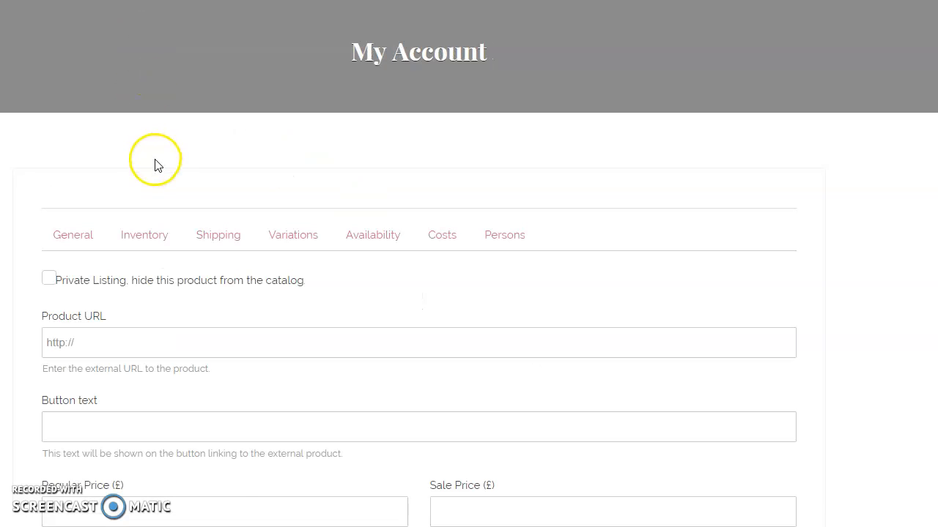
left_click(147, 244)
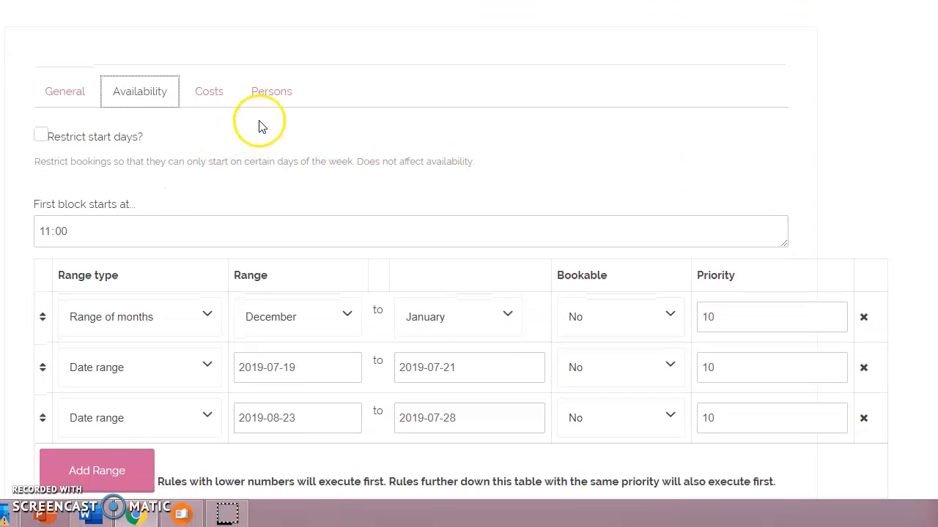
left_click(41, 139)
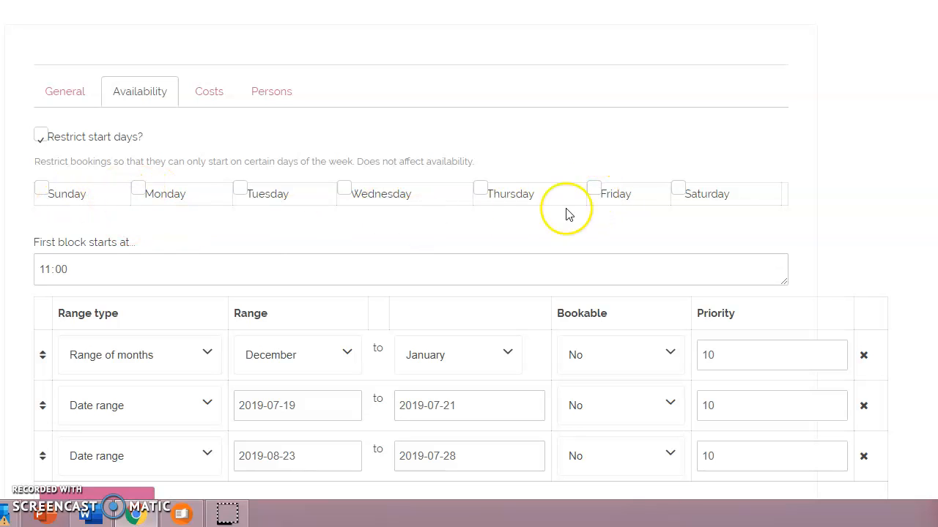
left_click(41, 135)
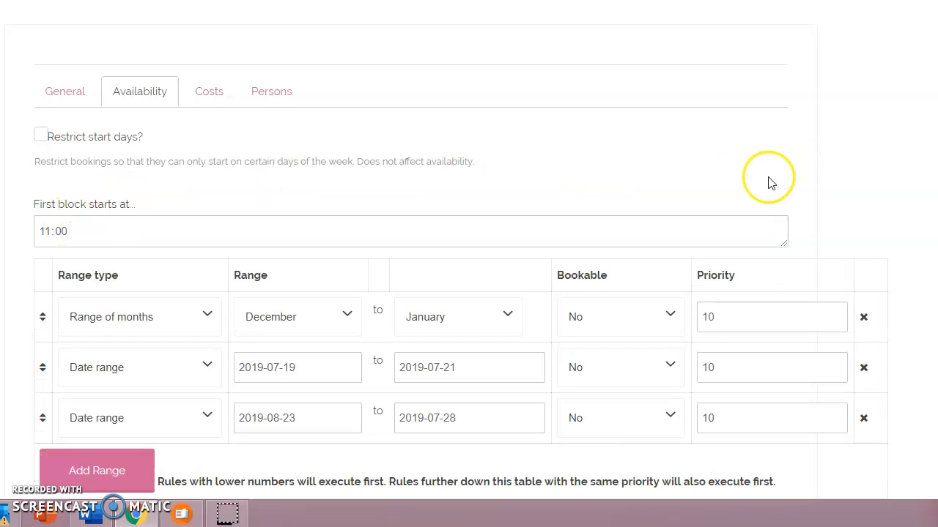
Set the start time of the first block to 14:00
scroll(769, 179, "down", 2)
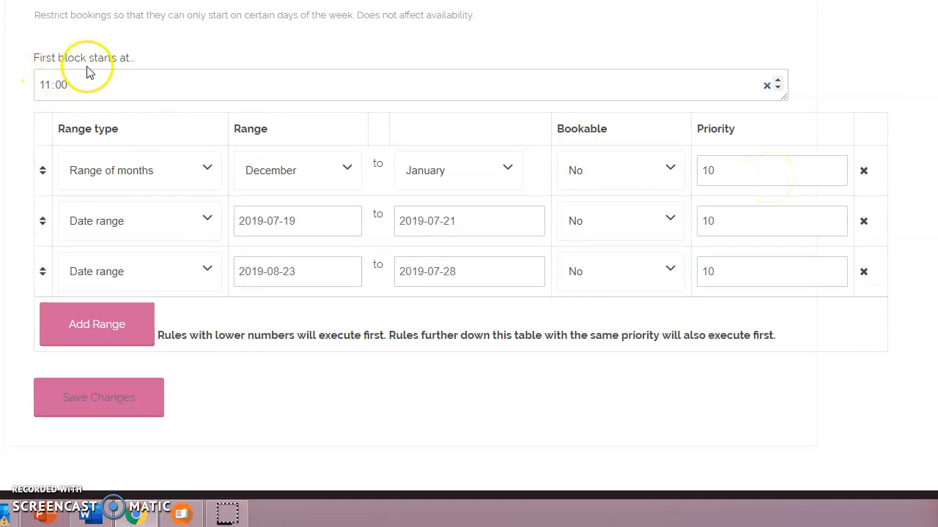
left_click(48, 94)
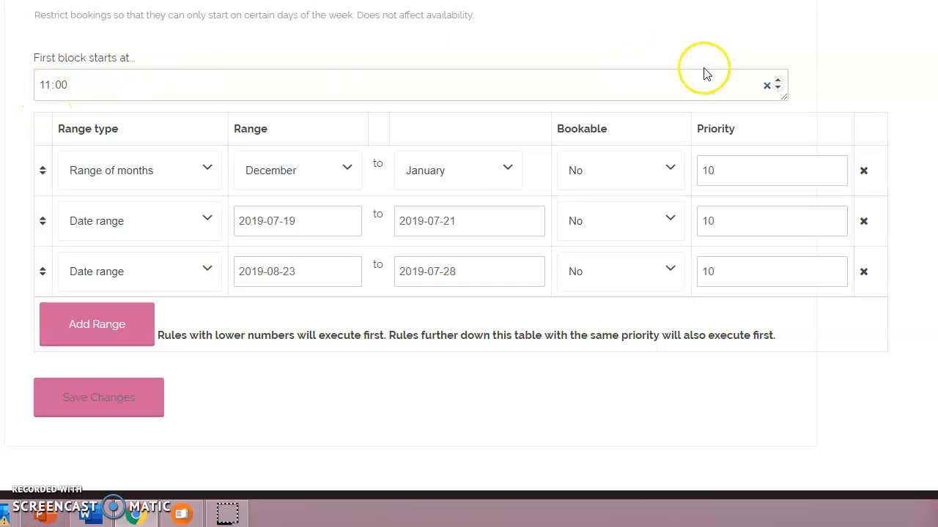
left_click(41, 86)
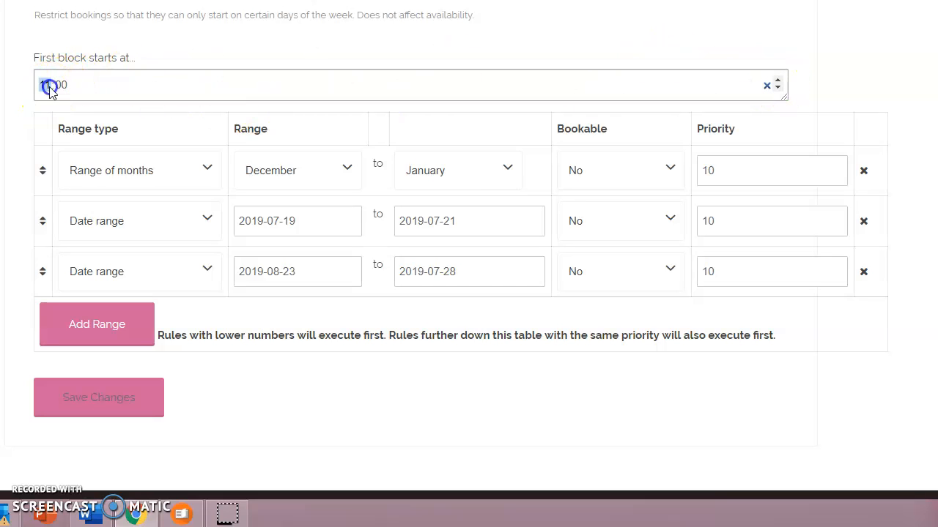
left_click(775, 80)
left_click(777, 80)
left_click(777, 80)
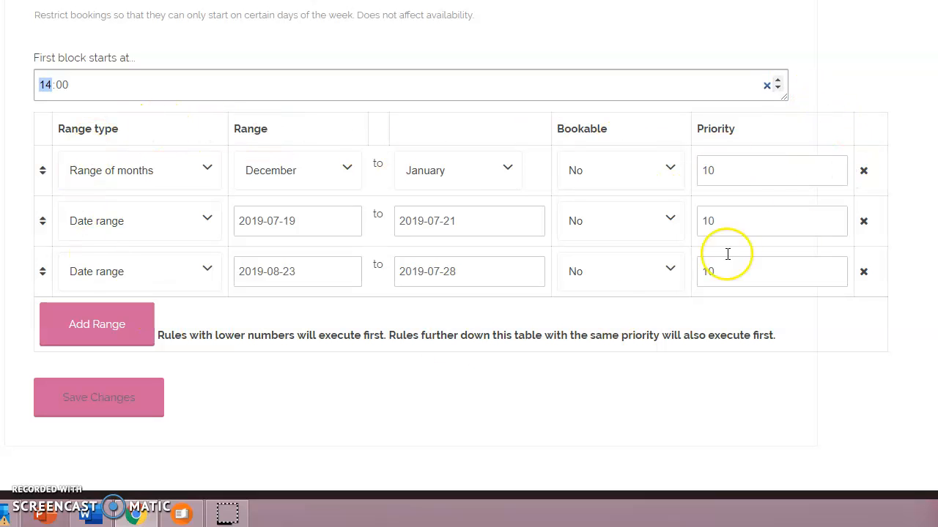
Delete both date range rules and set the range of months rule to November to February, not bookable
left_click(864, 222)
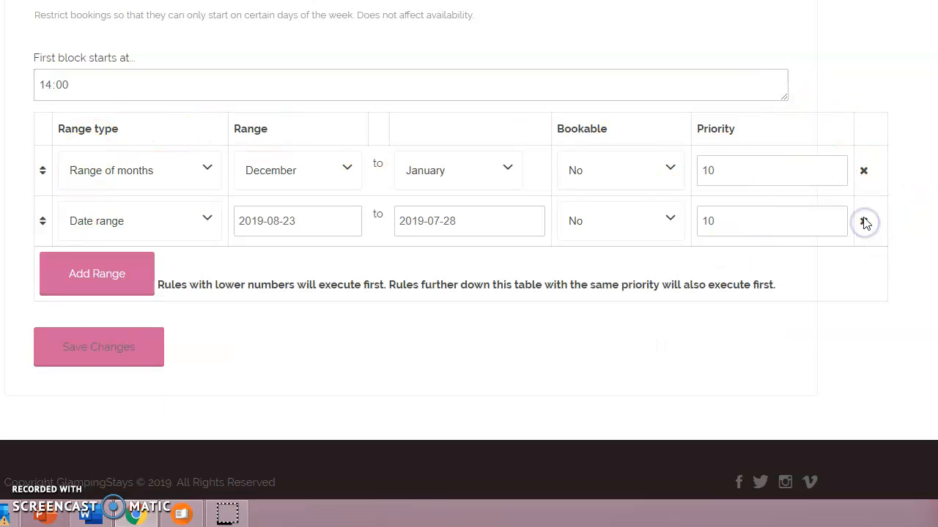
left_click(863, 222)
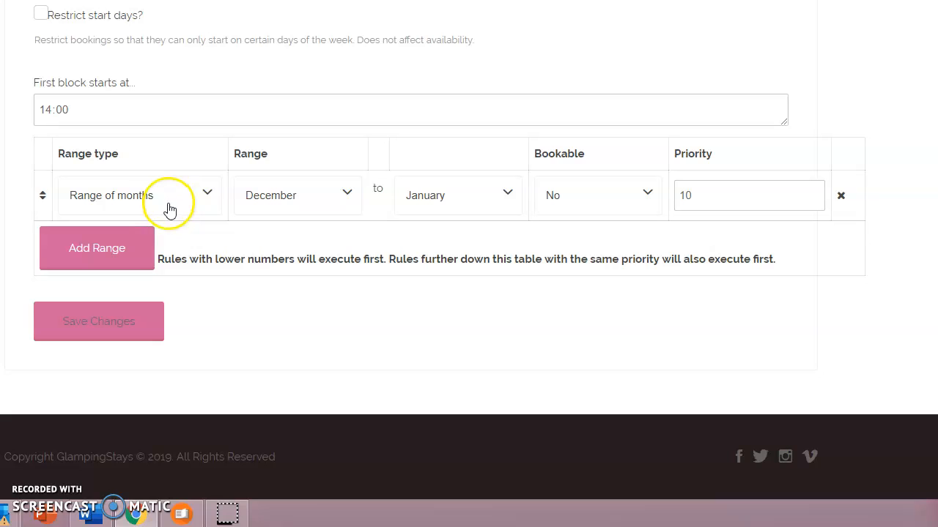
left_click(347, 196)
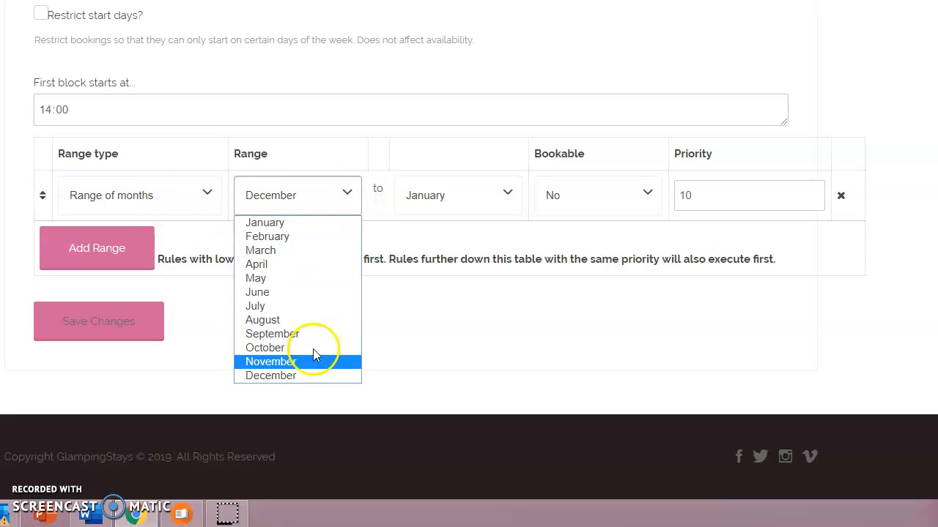
left_click(314, 360)
left_click(505, 192)
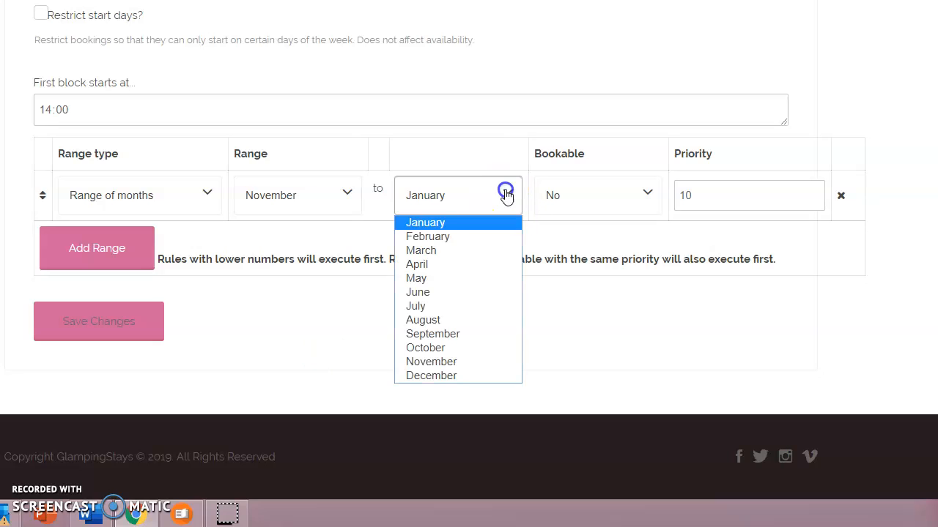
left_click(480, 238)
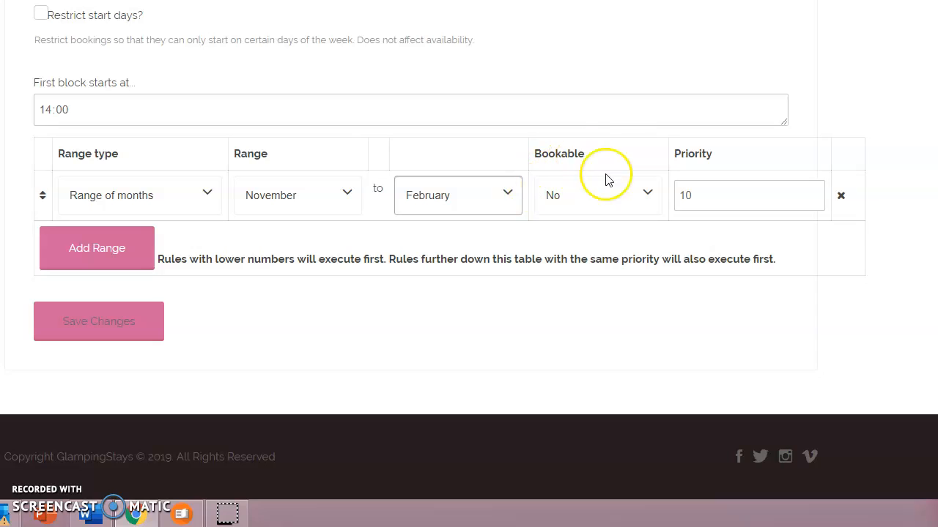
left_click(642, 200)
left_click(621, 222)
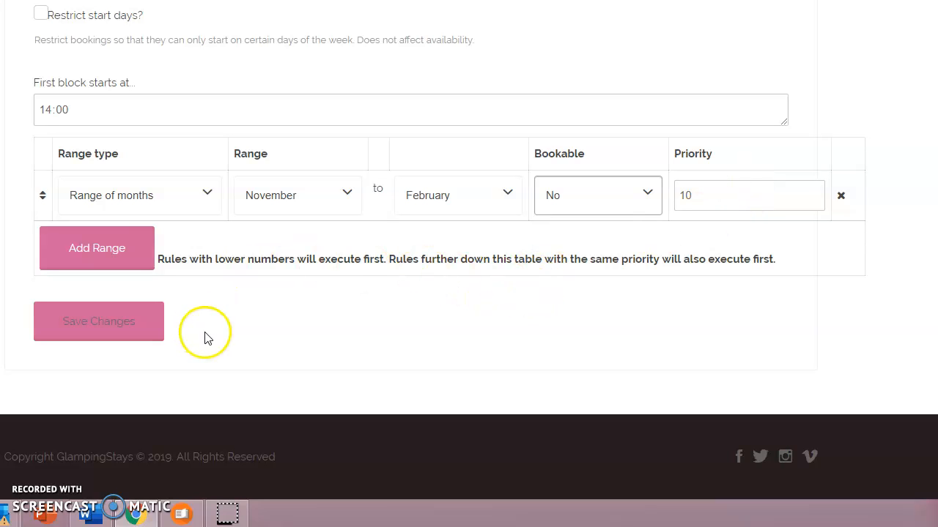
Add a non-bookable date range rule from 2019-07-19 to 2019-07-21
left_click(114, 264)
left_click(210, 220)
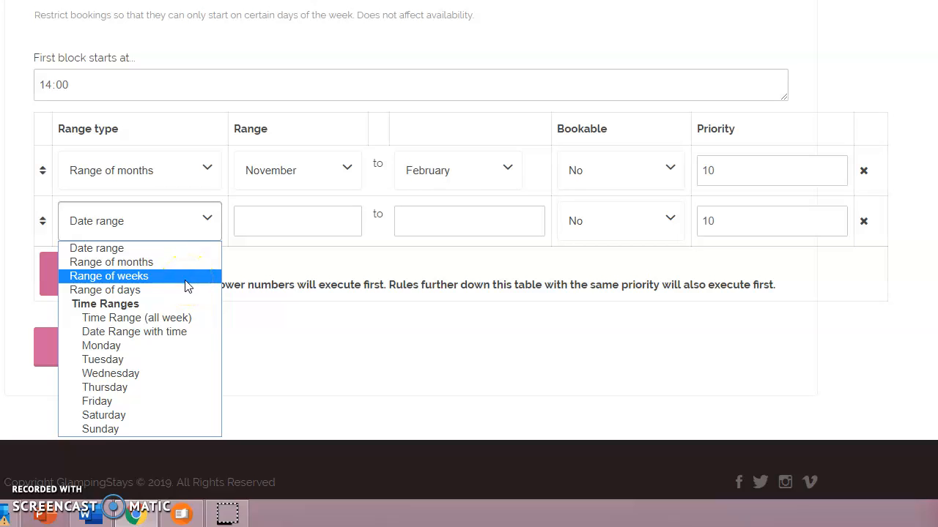
left_click(146, 250)
left_click(359, 216)
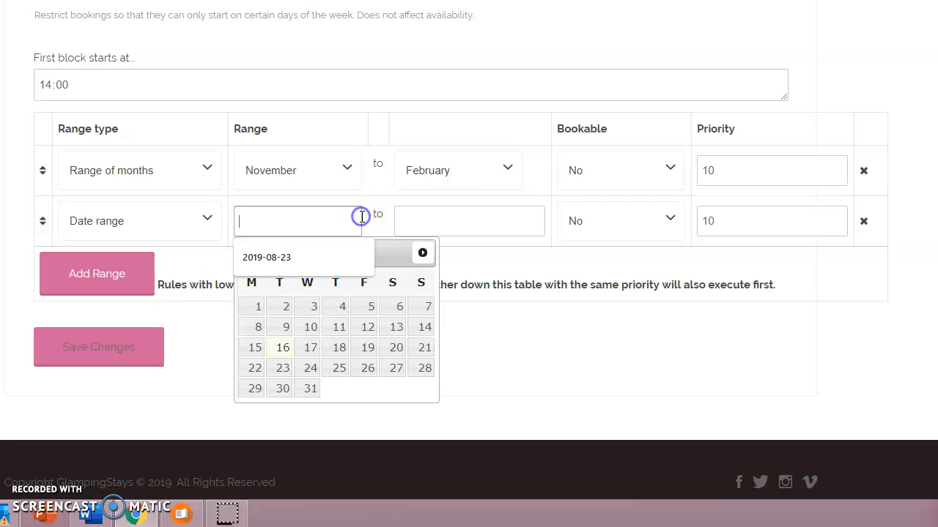
left_click(367, 362)
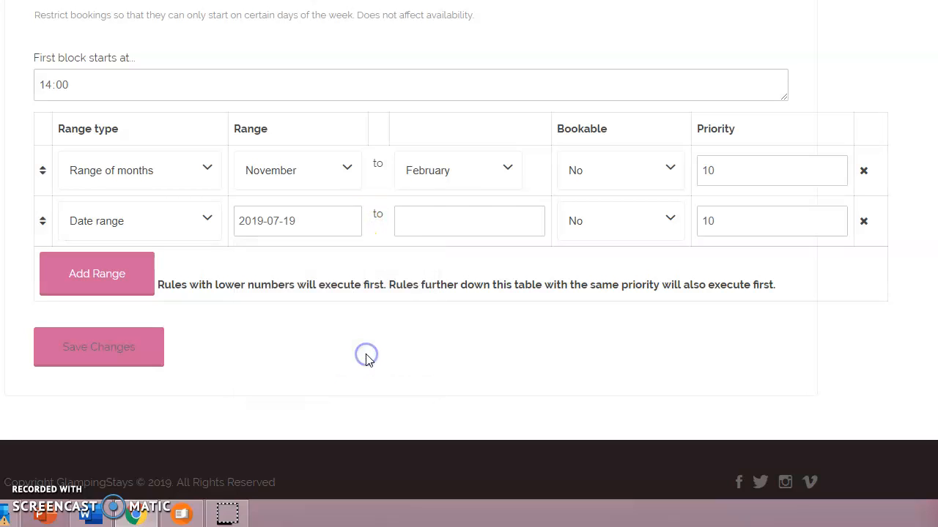
left_click(528, 223)
left_click(583, 347)
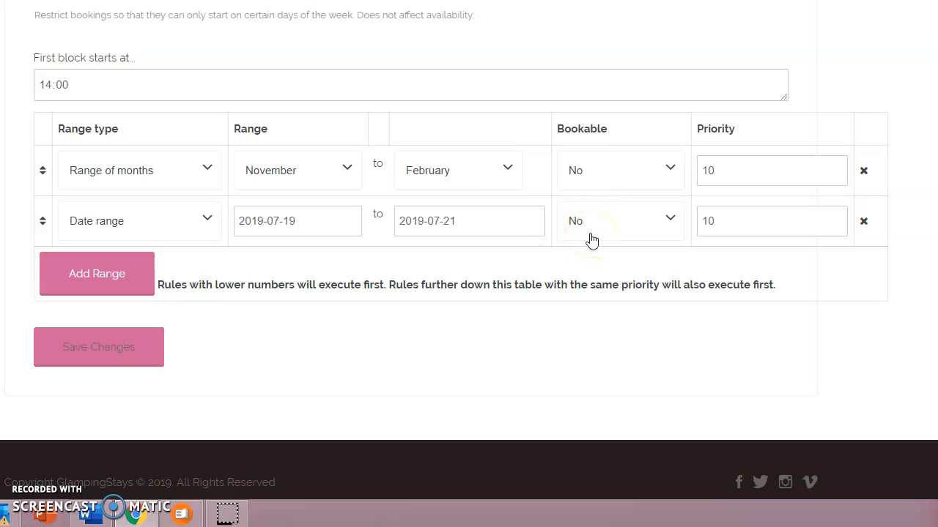
Add another date range rule with its dates left blank and save the availability changes
left_click(103, 286)
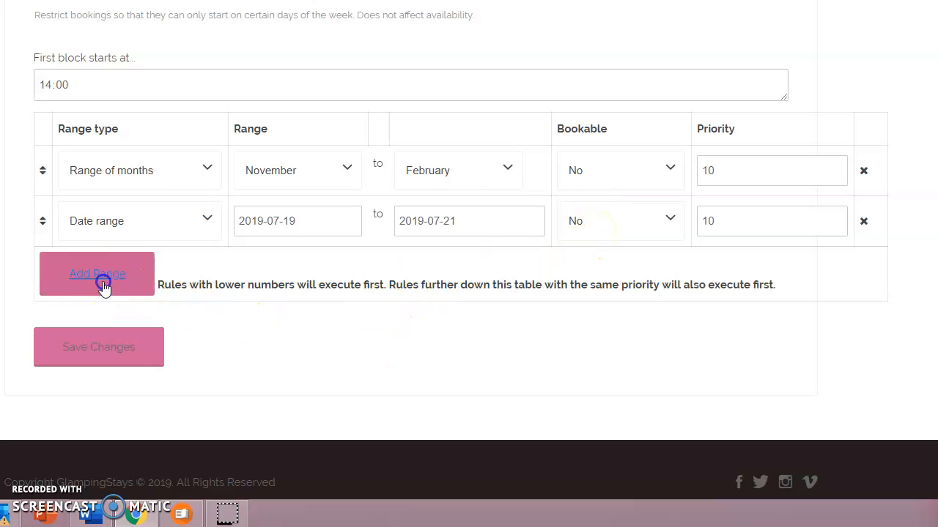
left_click(204, 271)
left_click(204, 271)
left_click(388, 336)
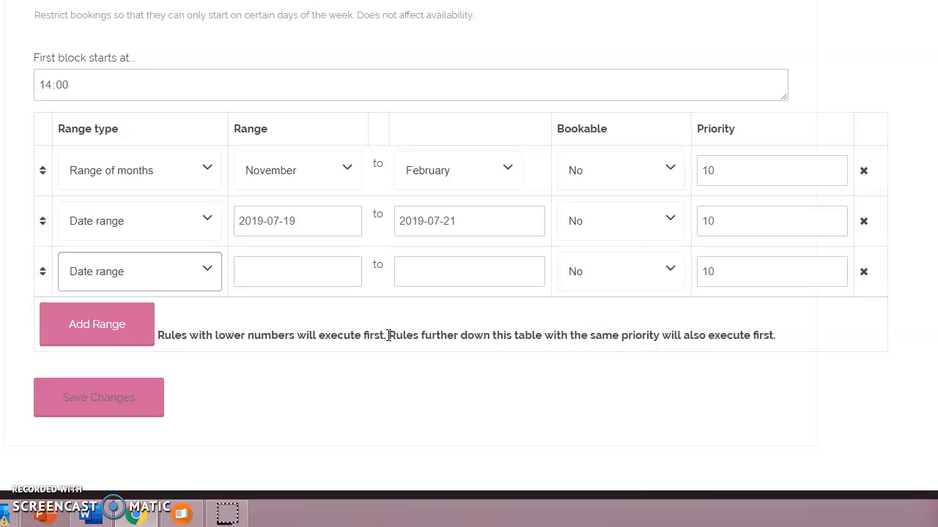
left_click(386, 342)
left_click(306, 359)
left_click(100, 401)
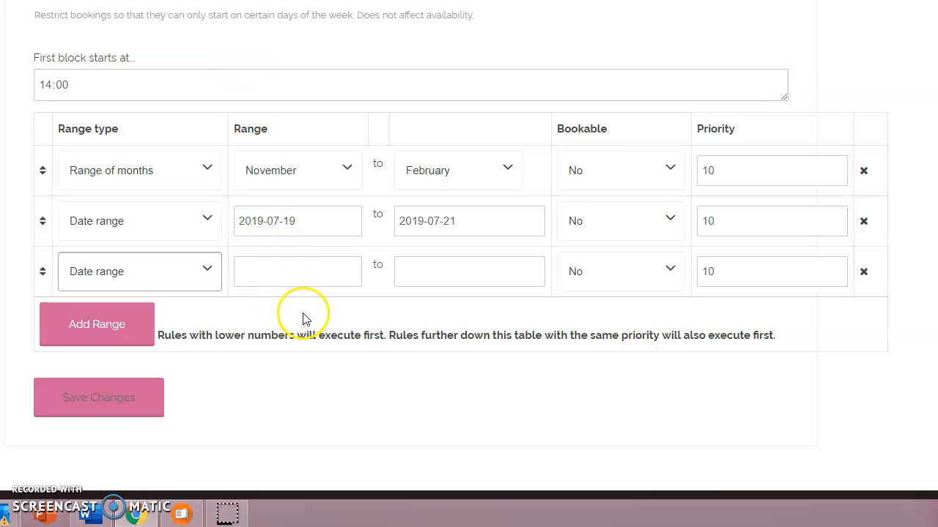
left_click(115, 406)
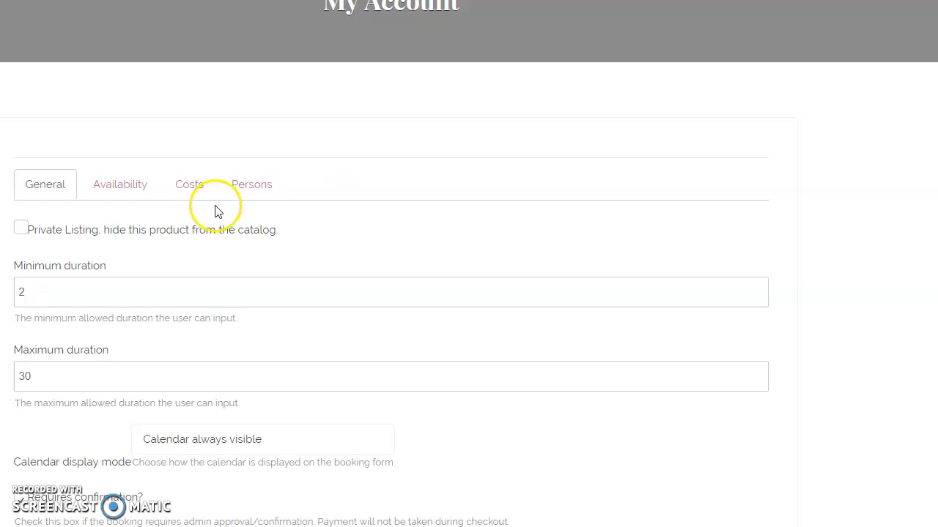
Open the cost settings and set the display cost to 80.00
left_click(194, 189)
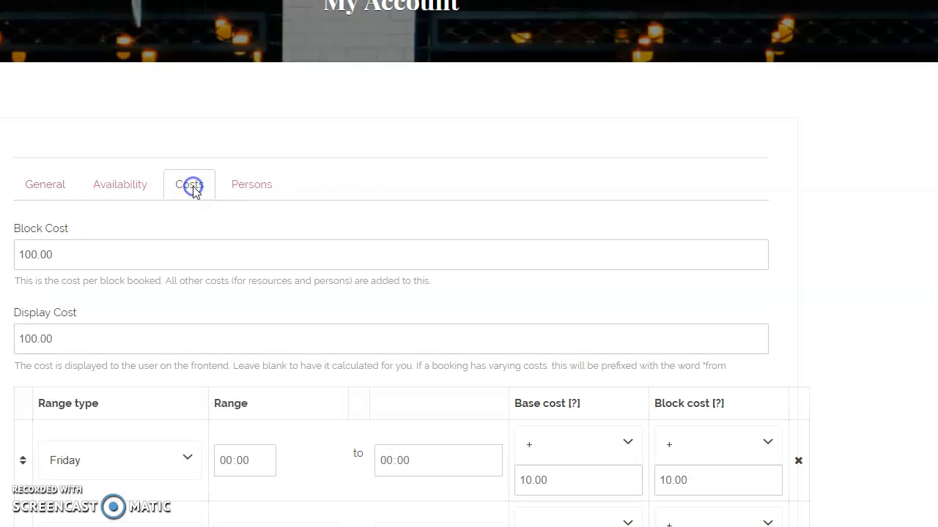
scroll(532, 178, "down", 2)
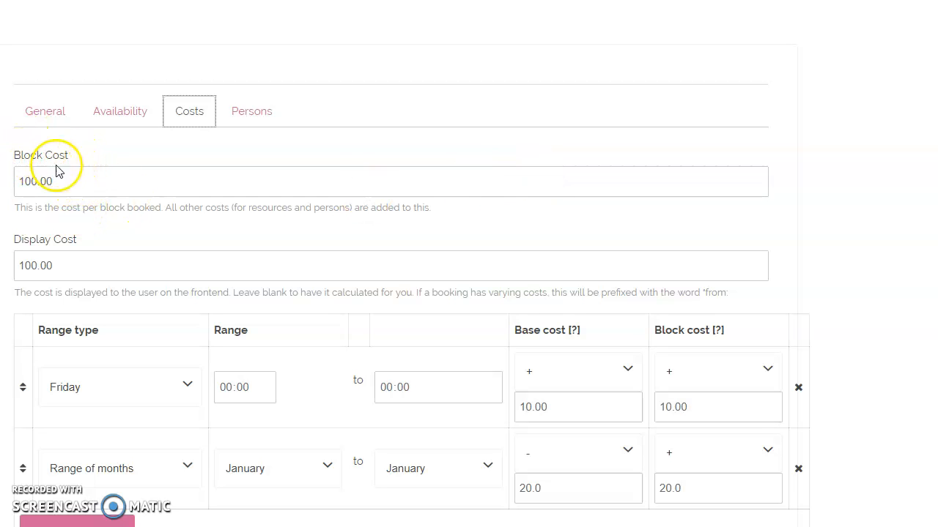
left_click_drag(63, 185, 17, 180)
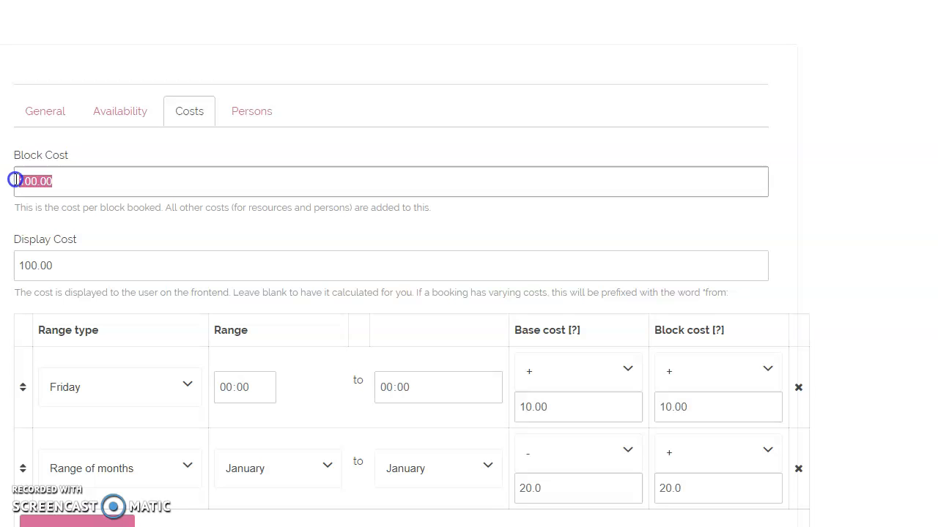
left_click(138, 181)
left_click(117, 267)
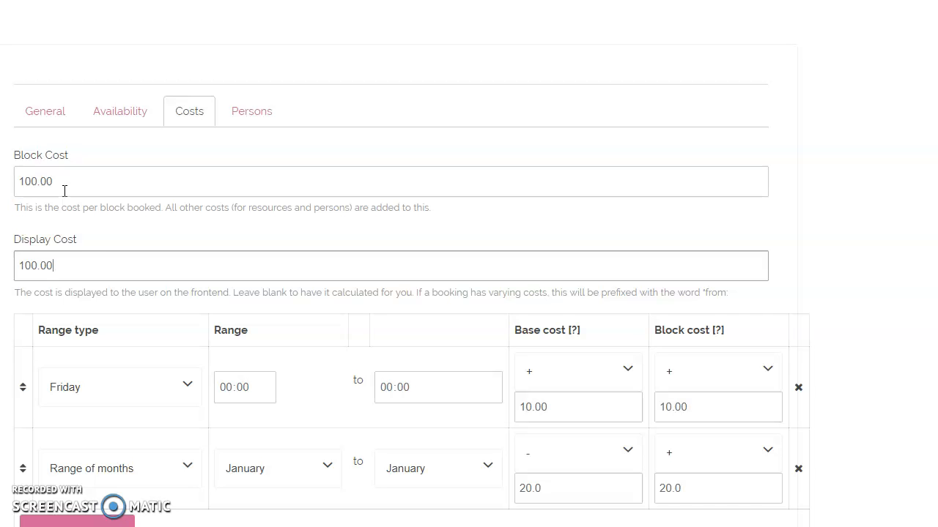
left_click_drag(68, 263, 7, 266)
type("80.00")
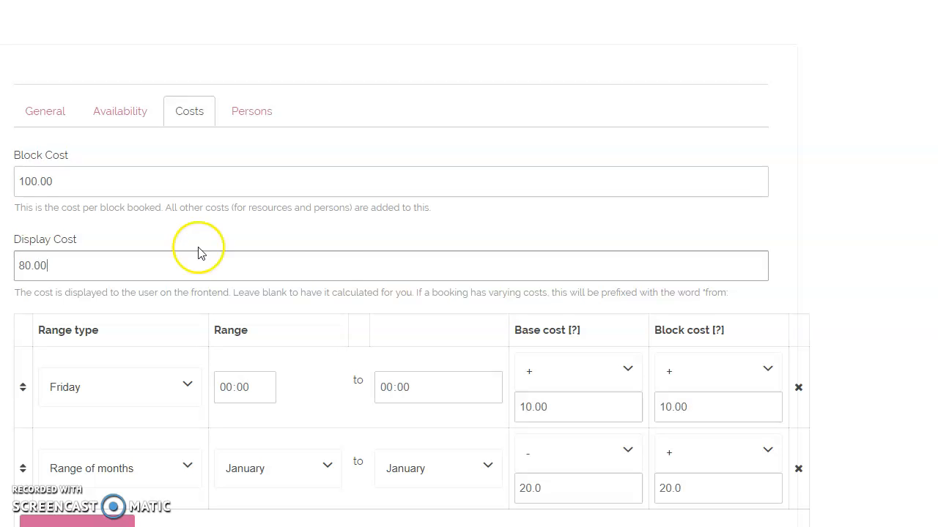
Delete both existing cost rules, the range of months rule and the Friday rule
scroll(335, 255, "down", 1)
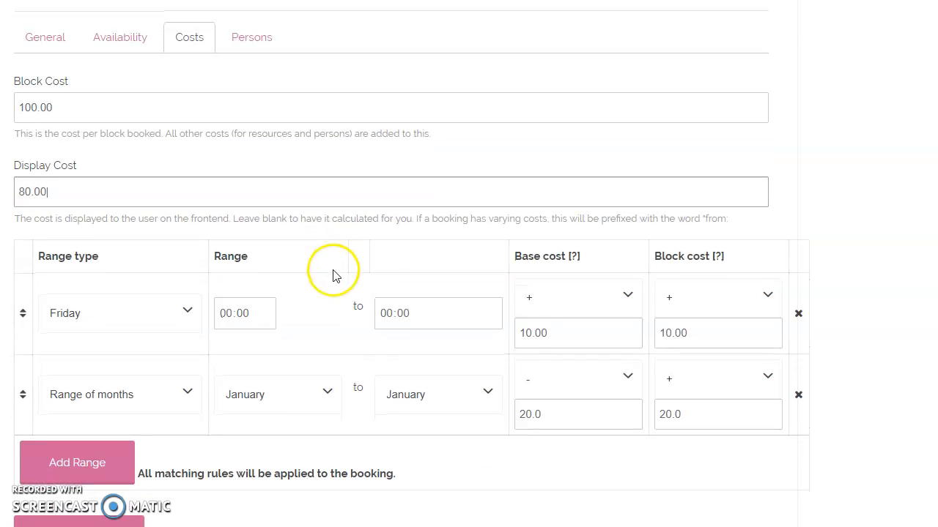
scroll(331, 272, "down", 1)
left_click(798, 322)
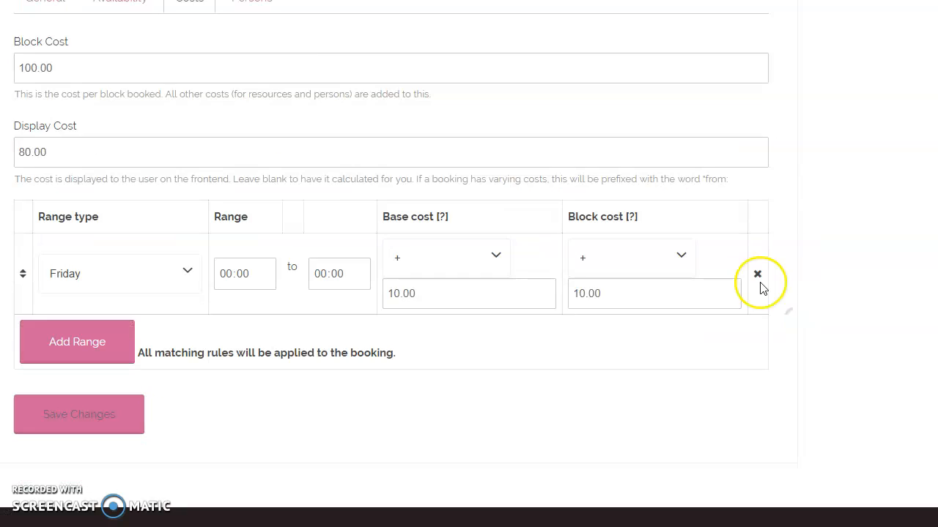
left_click(756, 273)
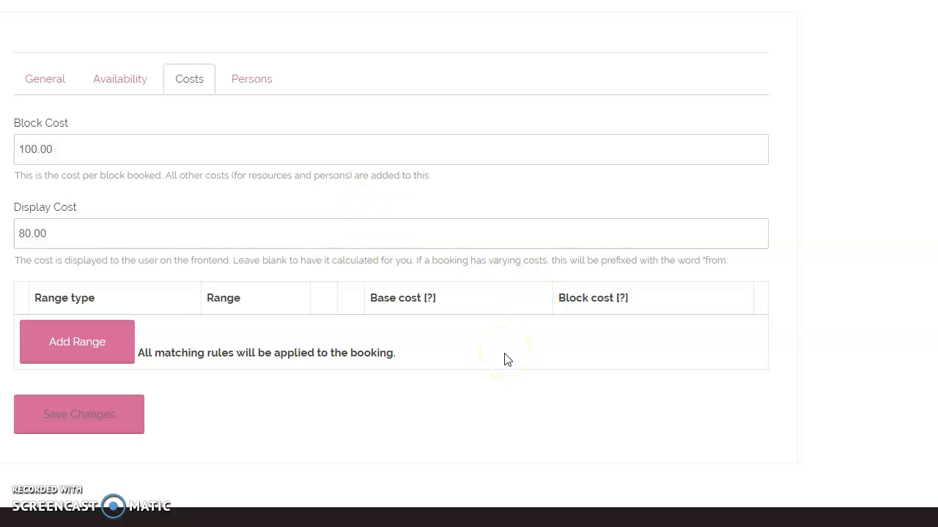
Add a cost rule for Friday that adds 10.00 to the block cost
mouse_move(624, 297)
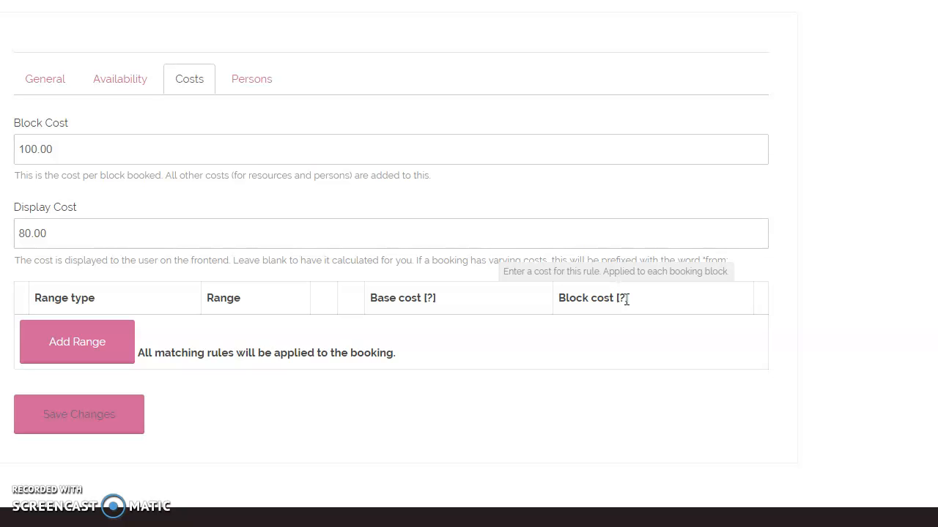
left_click(82, 347)
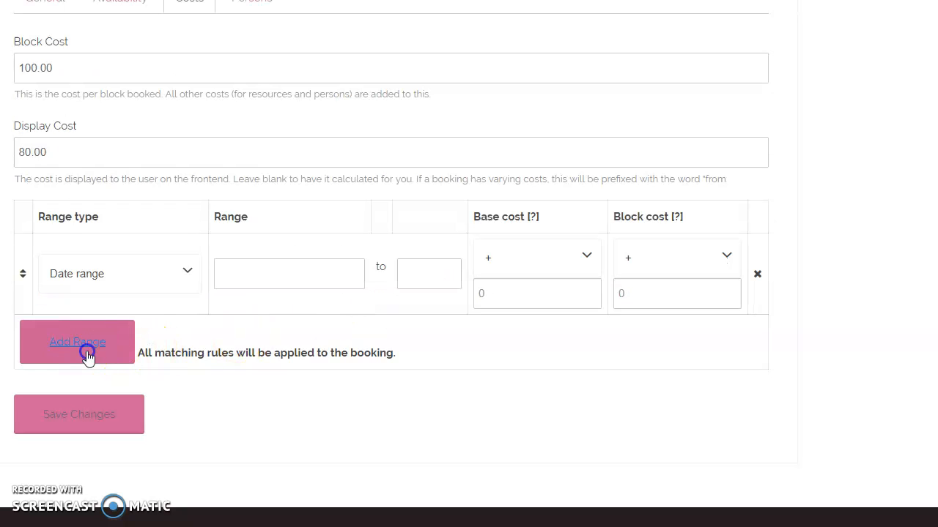
left_click(188, 272)
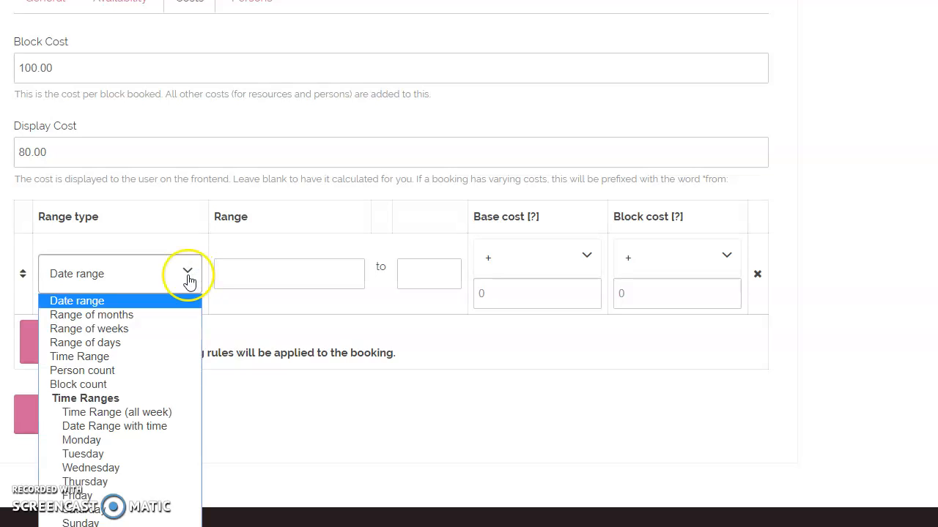
left_click(142, 495)
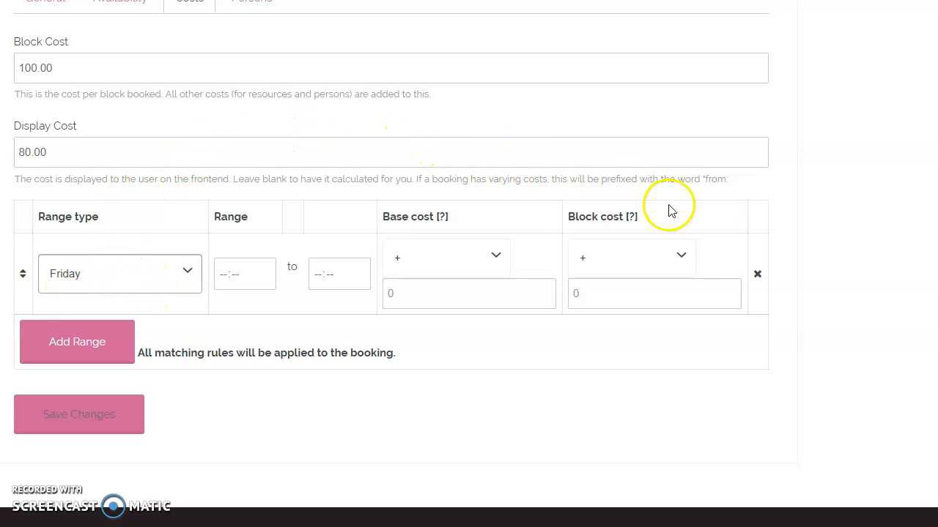
left_click(681, 260)
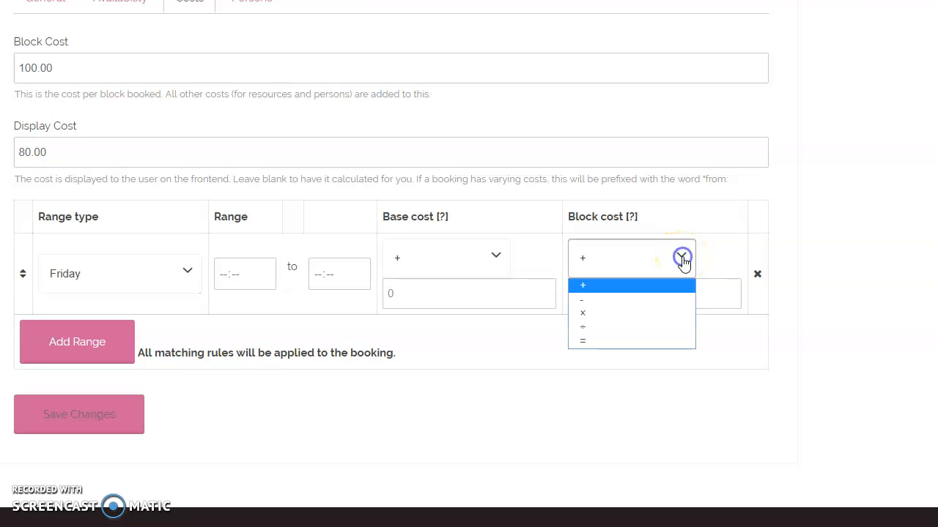
left_click(651, 285)
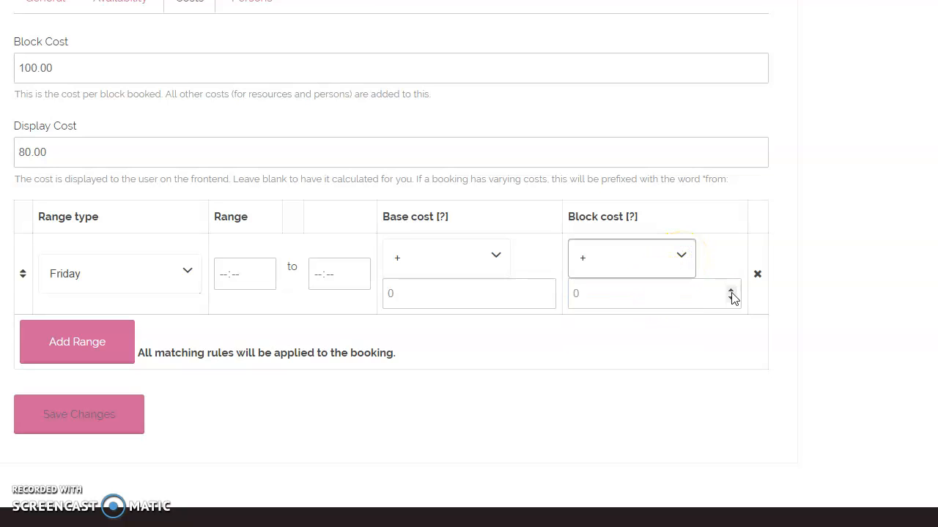
left_click(619, 297)
type("10.00")
mouse_move(631, 218)
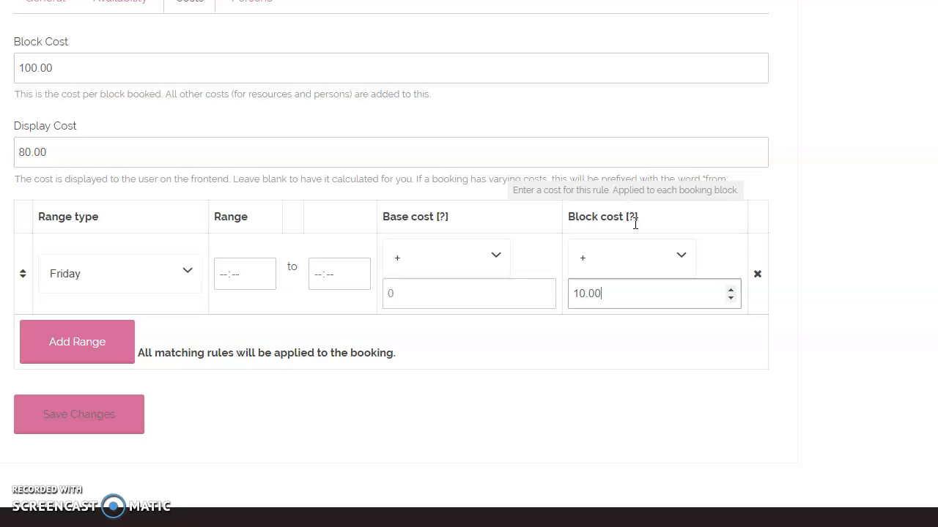
left_click(681, 291)
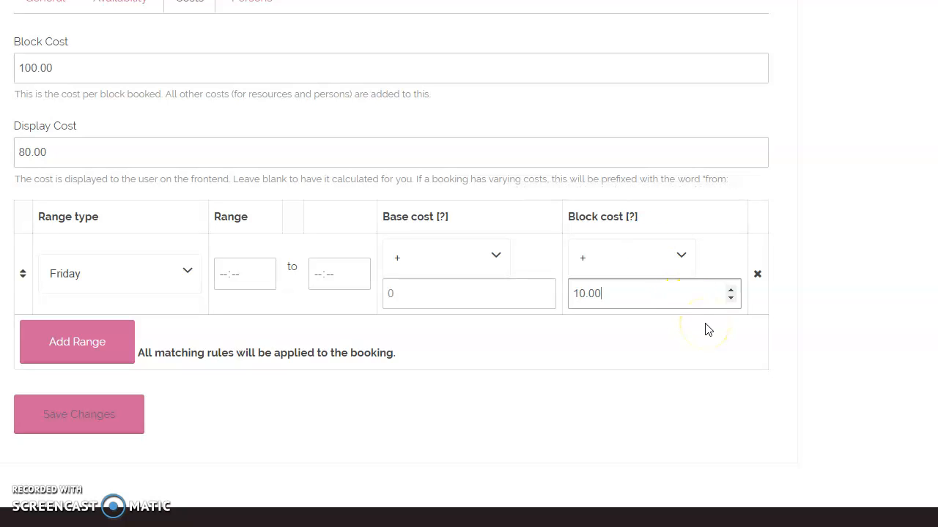
Add a range of months cost rule from January to January that subtracts 10.00 from the base cost
mouse_move(442, 216)
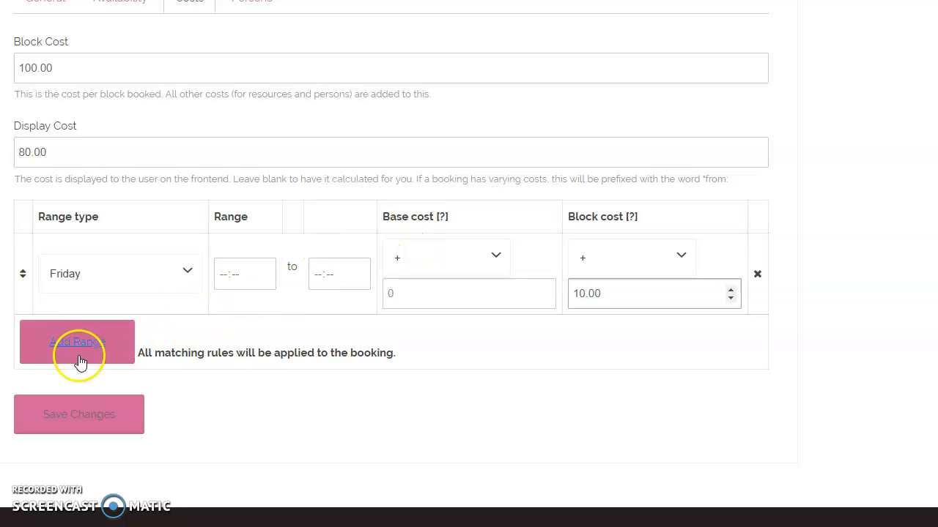
left_click(102, 356)
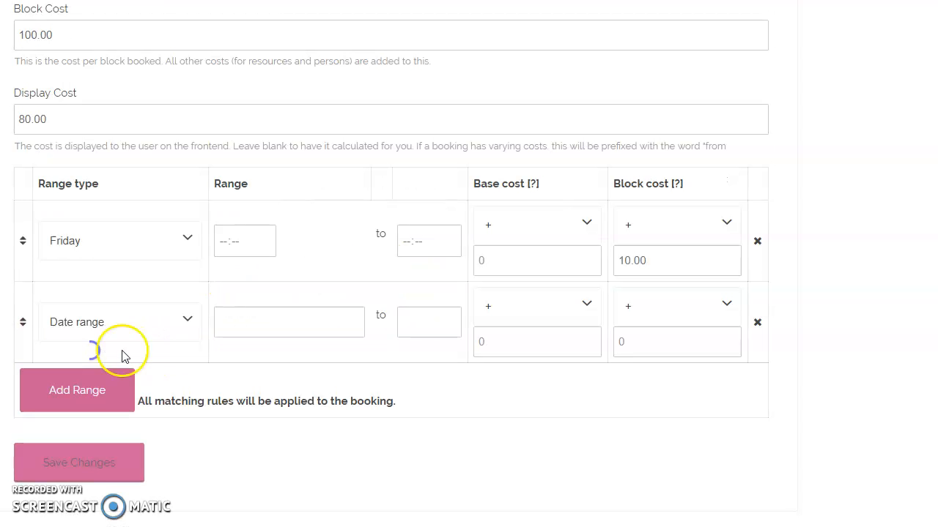
left_click(189, 321)
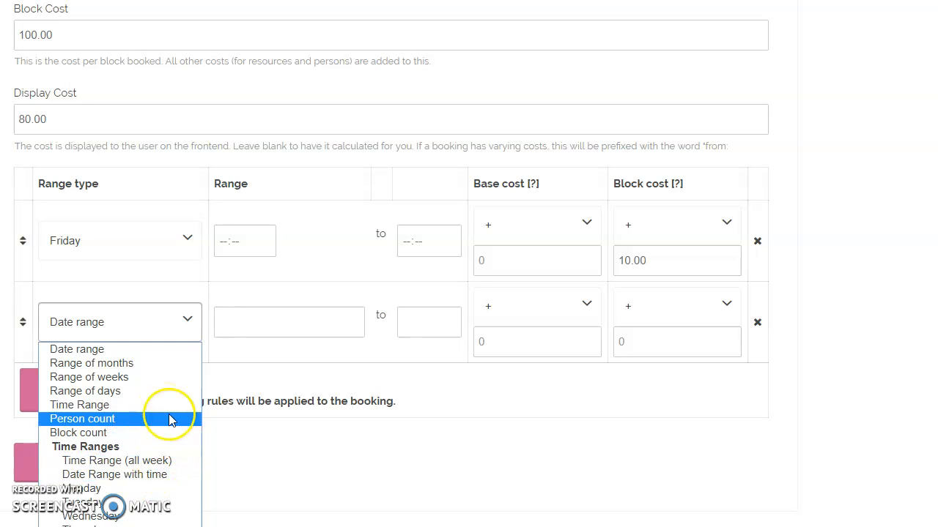
left_click(162, 370)
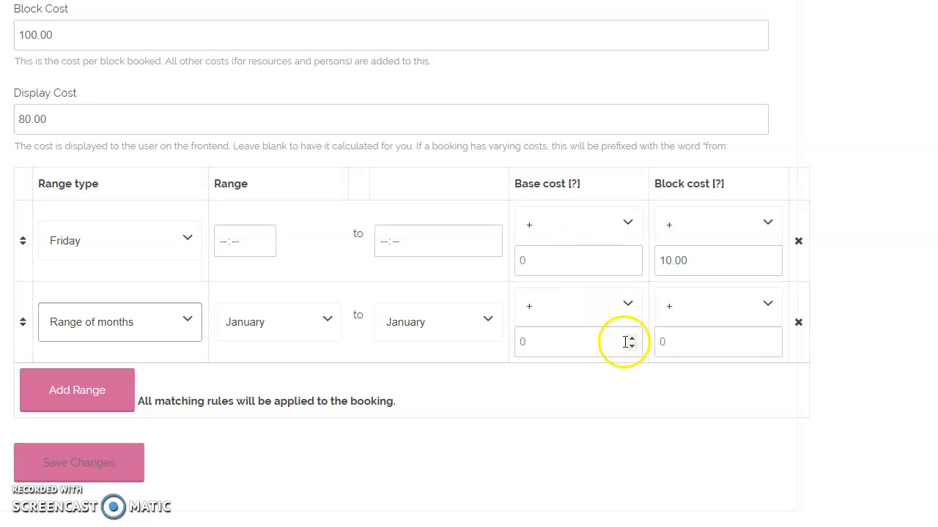
left_click(634, 312)
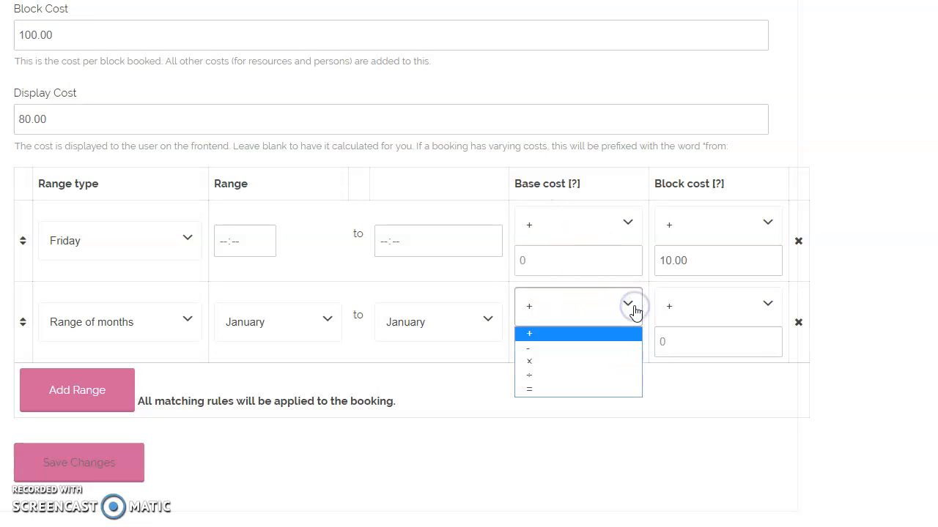
left_click(627, 308)
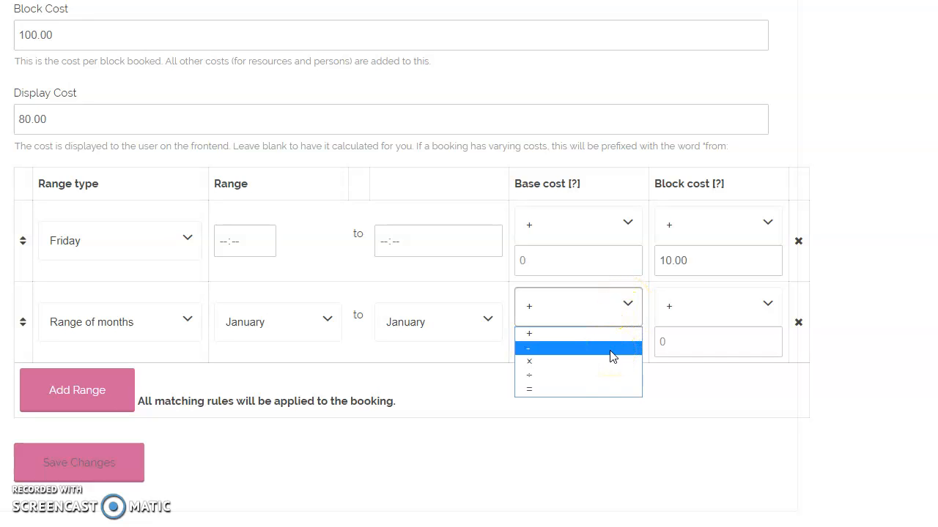
left_click(612, 348)
left_click(630, 346)
left_click(586, 339)
type("10.")
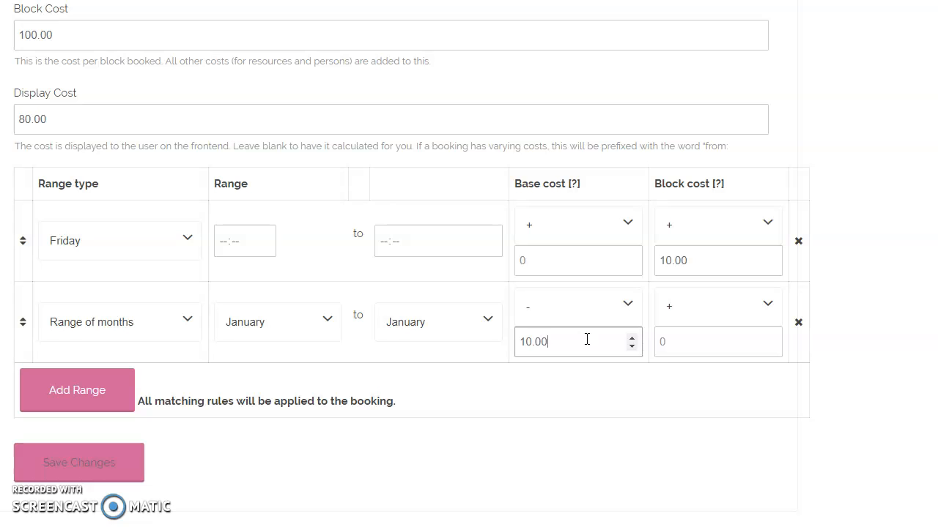
left_click(592, 366)
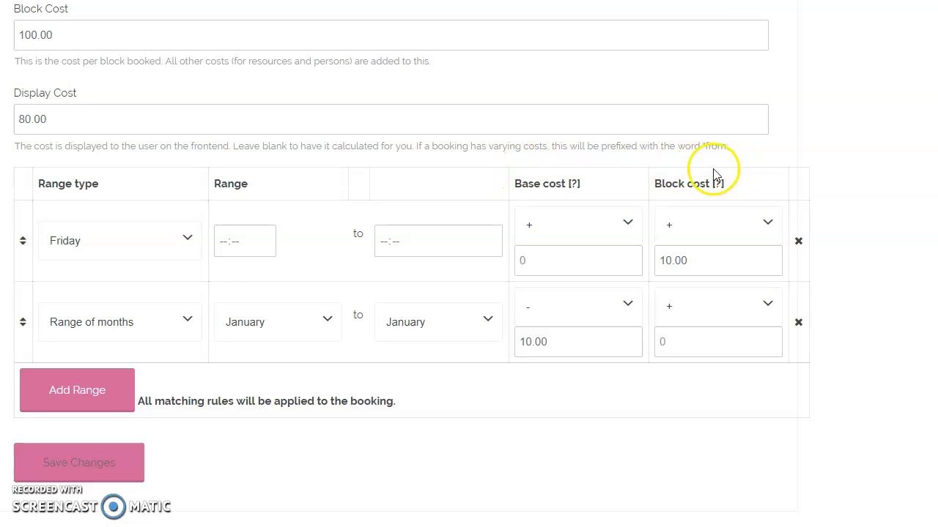
double_click(654, 181)
left_click(720, 211)
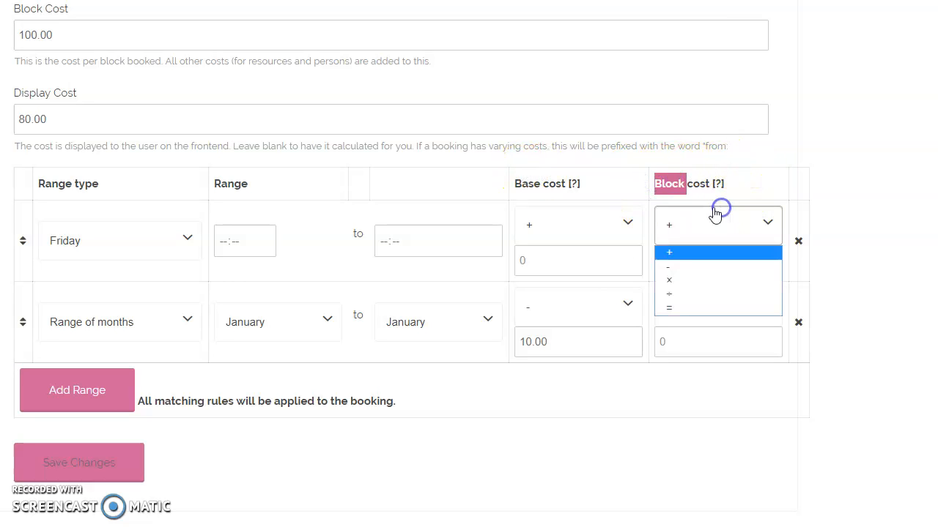
left_click(580, 397)
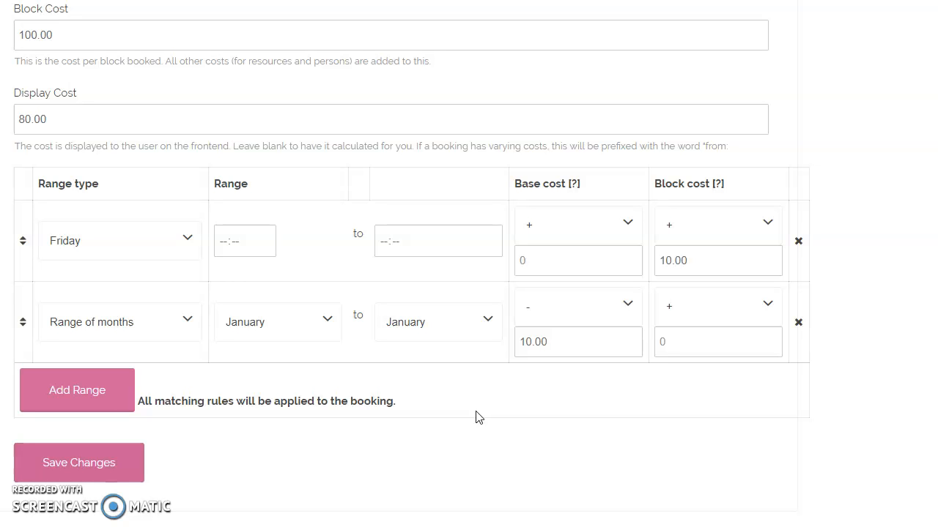
Examine the persons settings, including the minimum and maximum persons per booking and the person count and person type options
left_click(265, 4)
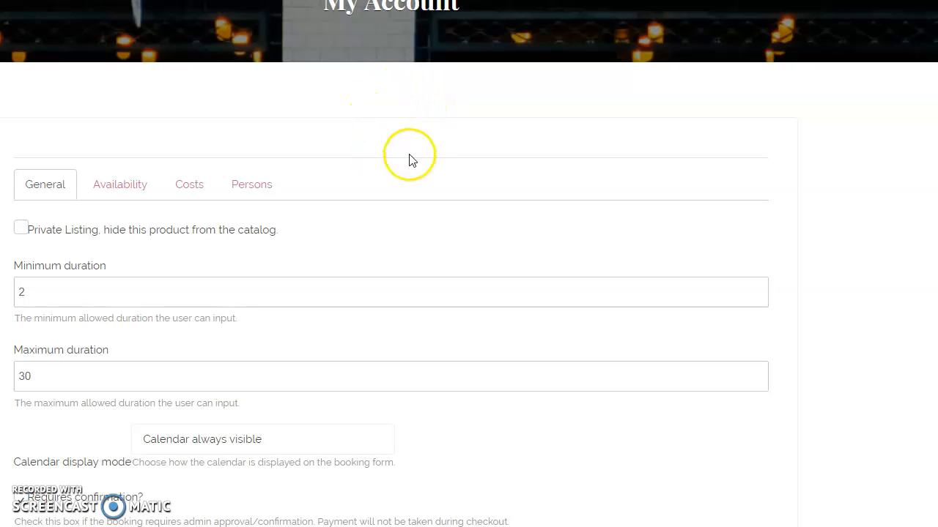
left_click(254, 184)
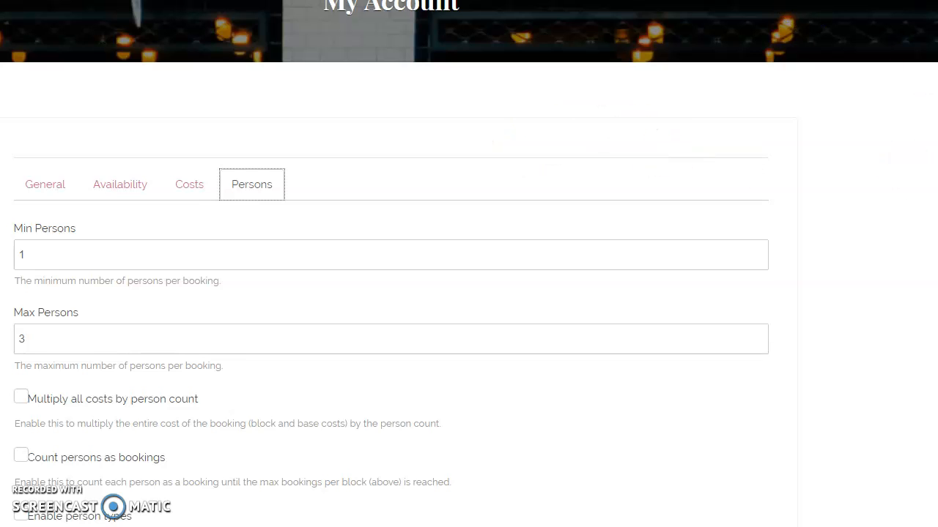
scroll(806, 9, "down", 1)
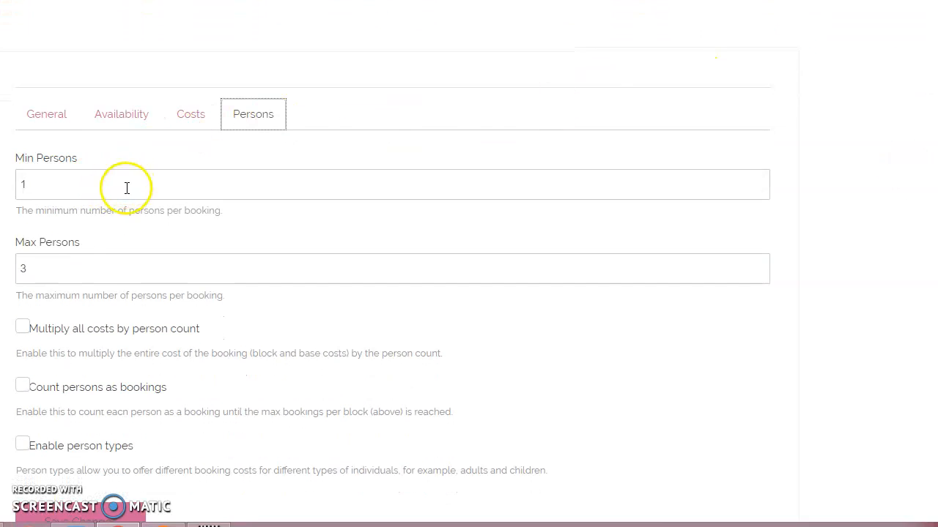
left_click(243, 278)
left_click(30, 269)
left_click(555, 293)
scroll(392, 302, "down", 1)
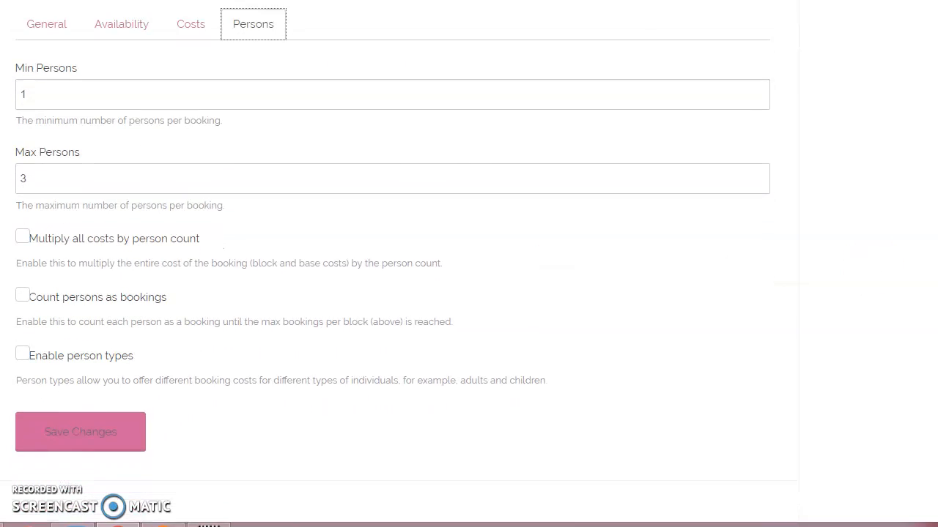
scroll(392, 302, "down", 1)
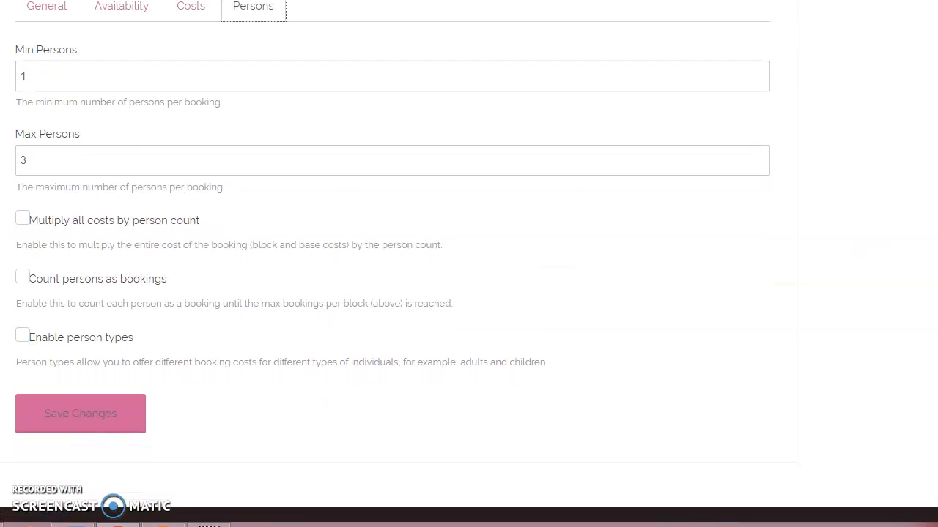